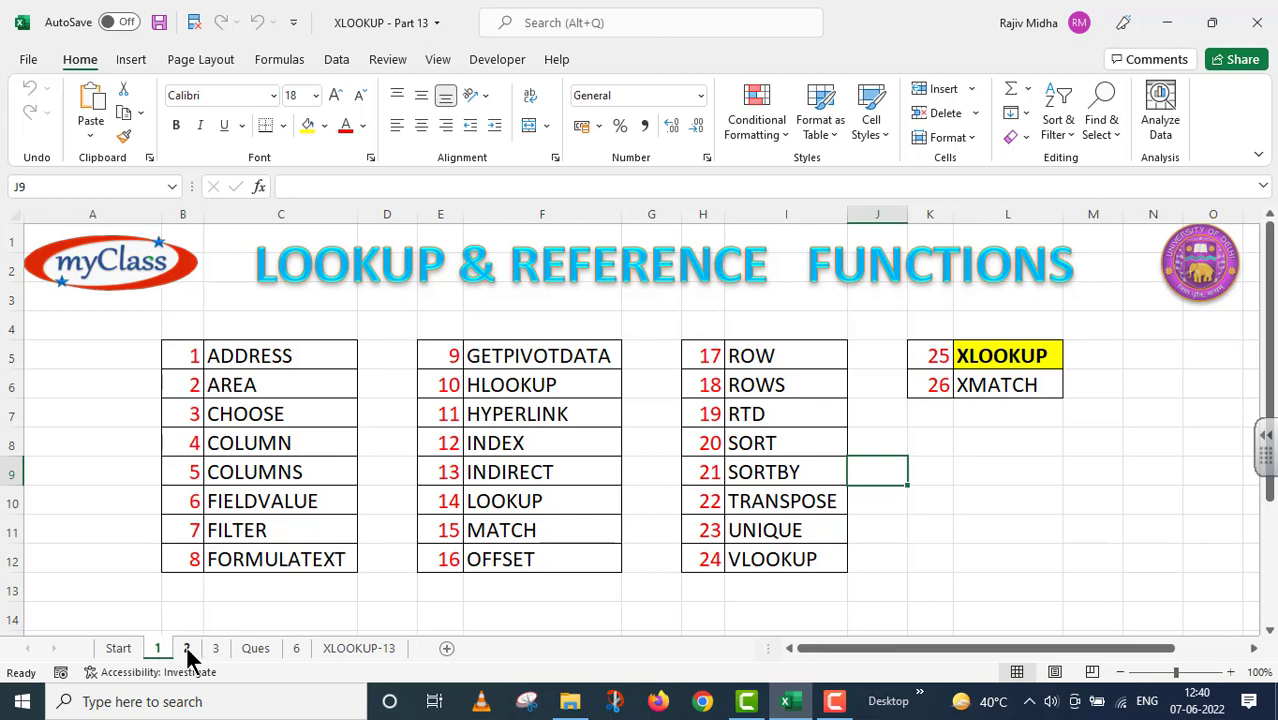
# View worksheets 2 and Ques, and open the XLOOKUP-13 worksheet.
pyautogui.click(187, 650)
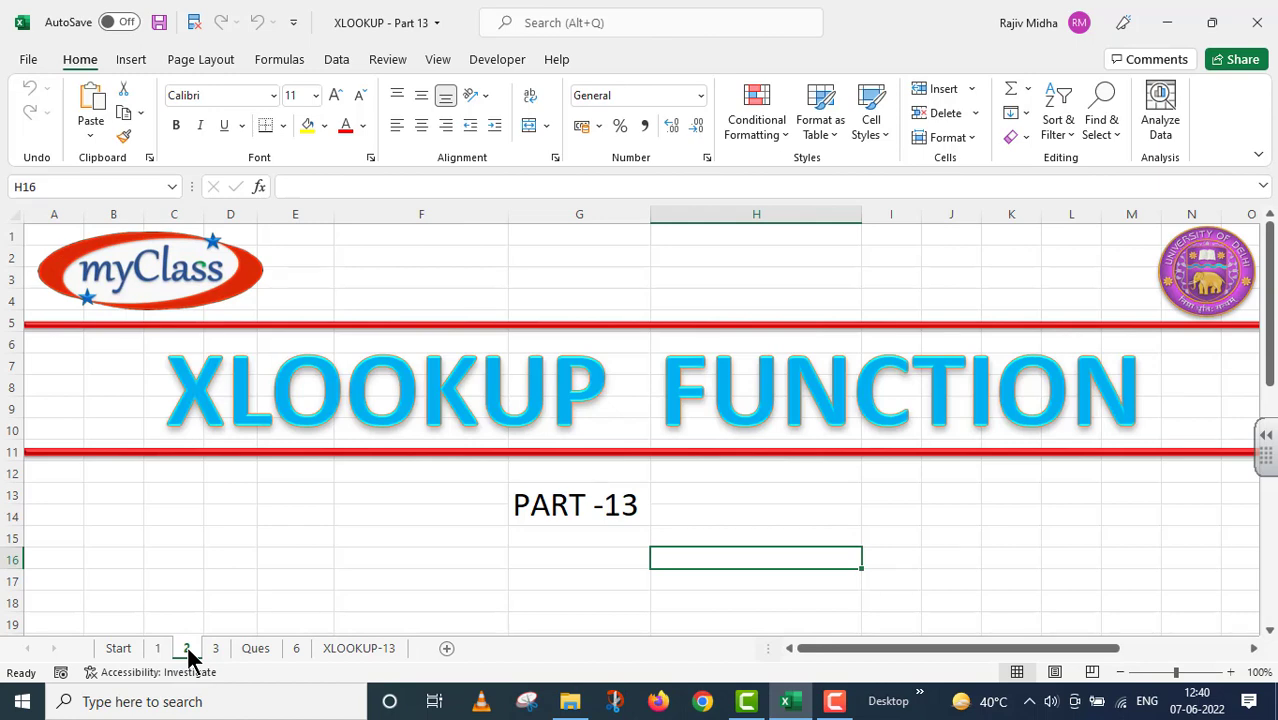
pyautogui.click(255, 648)
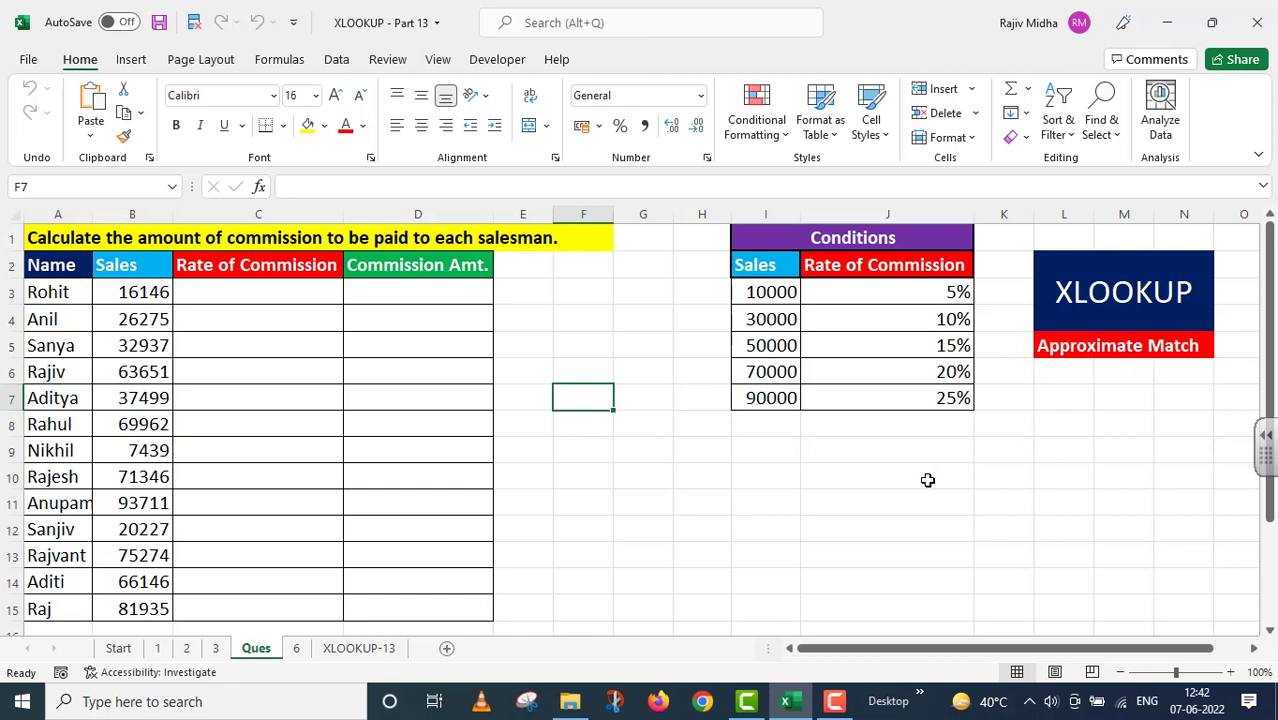
pyautogui.click(379, 648)
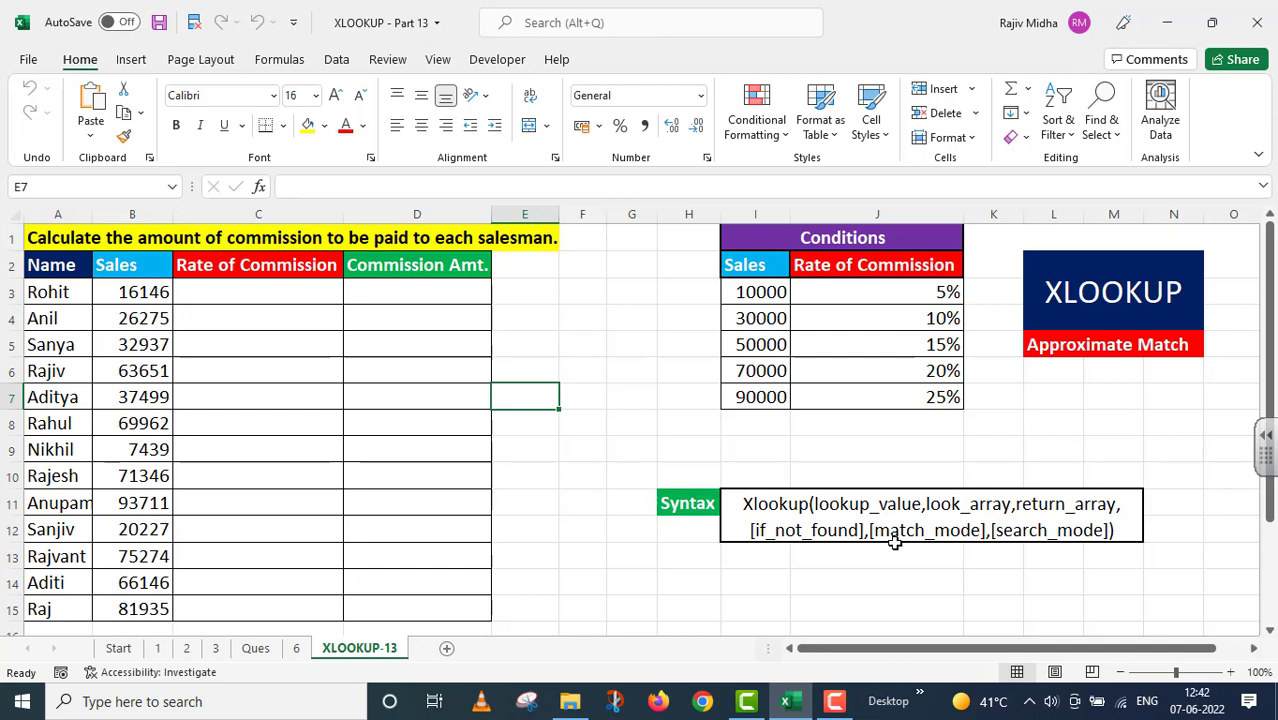
# Start an XLOOKUP formula in C3 with the first salesman's sales in B3 as the lookup value.
pyautogui.click(247, 287)
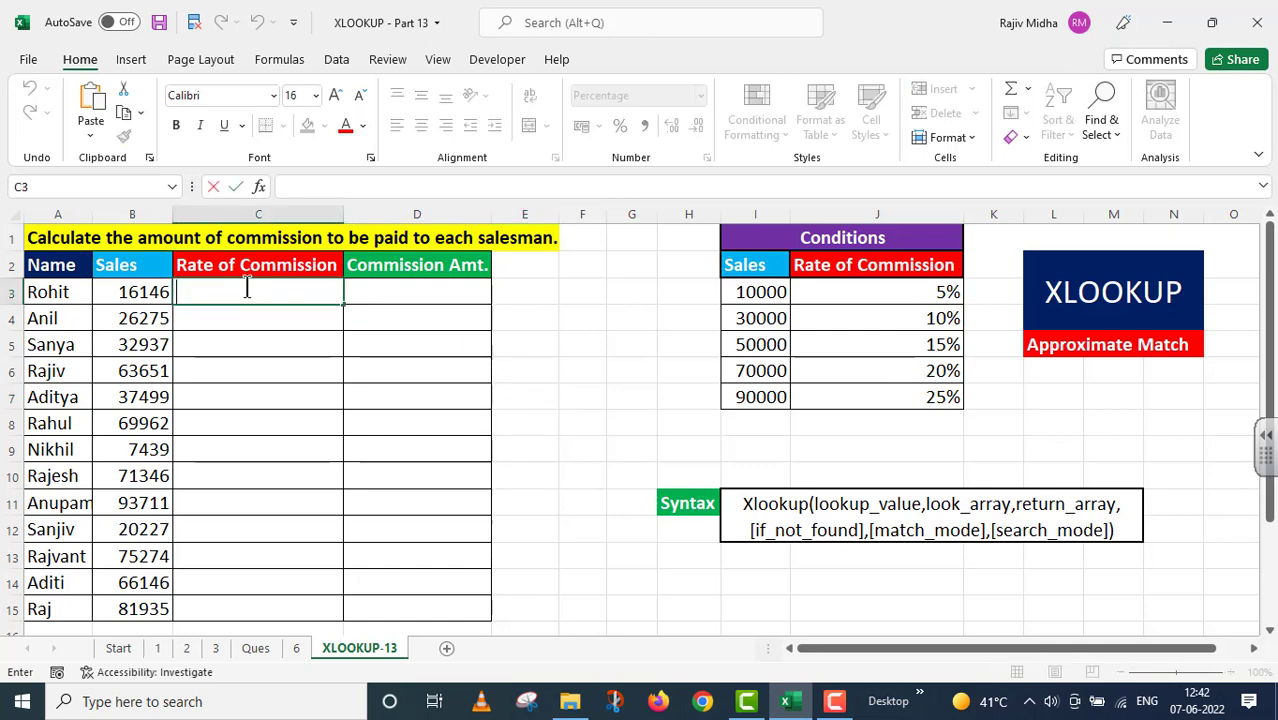
pyautogui.write('=')
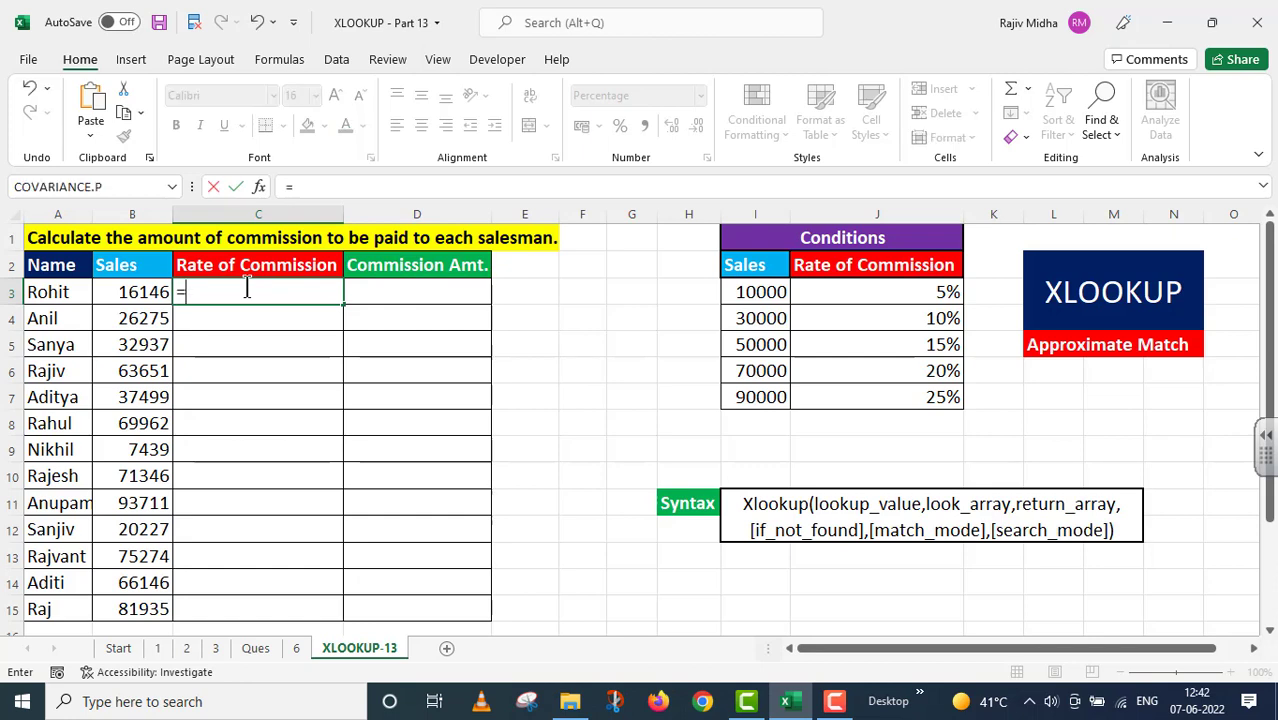
pyautogui.write('XLOOK')
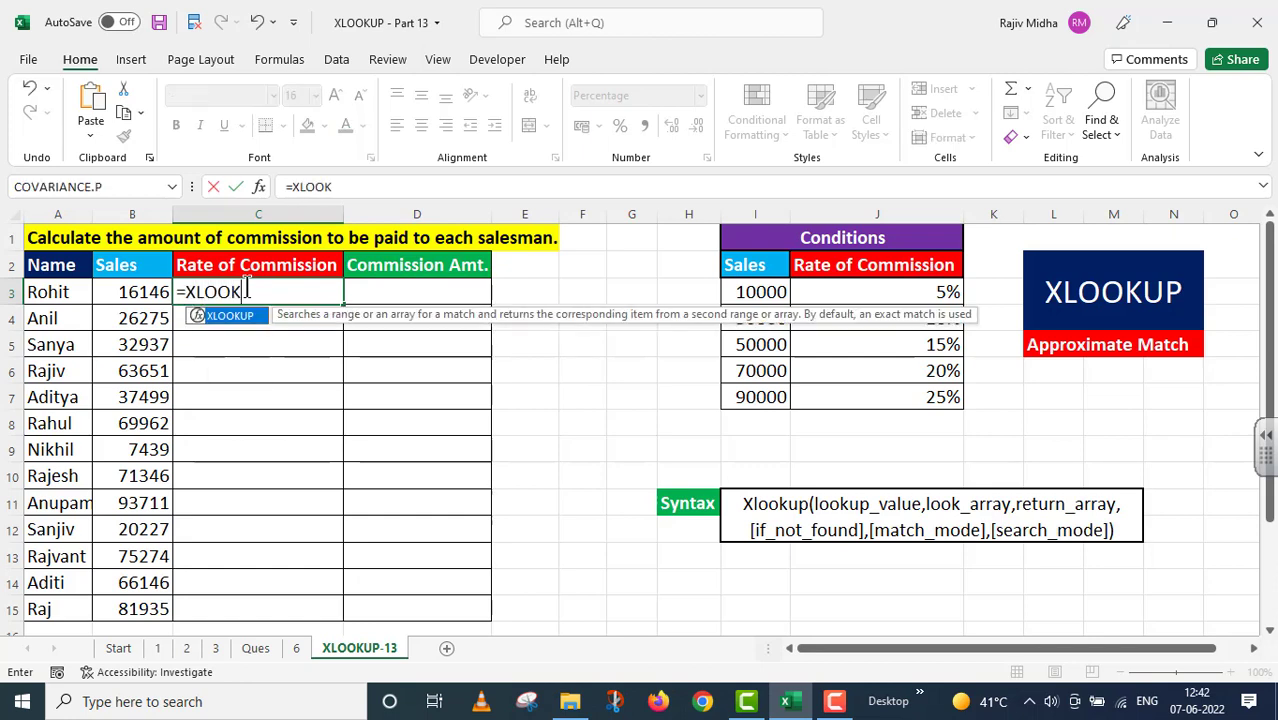
pyautogui.write('UP(')
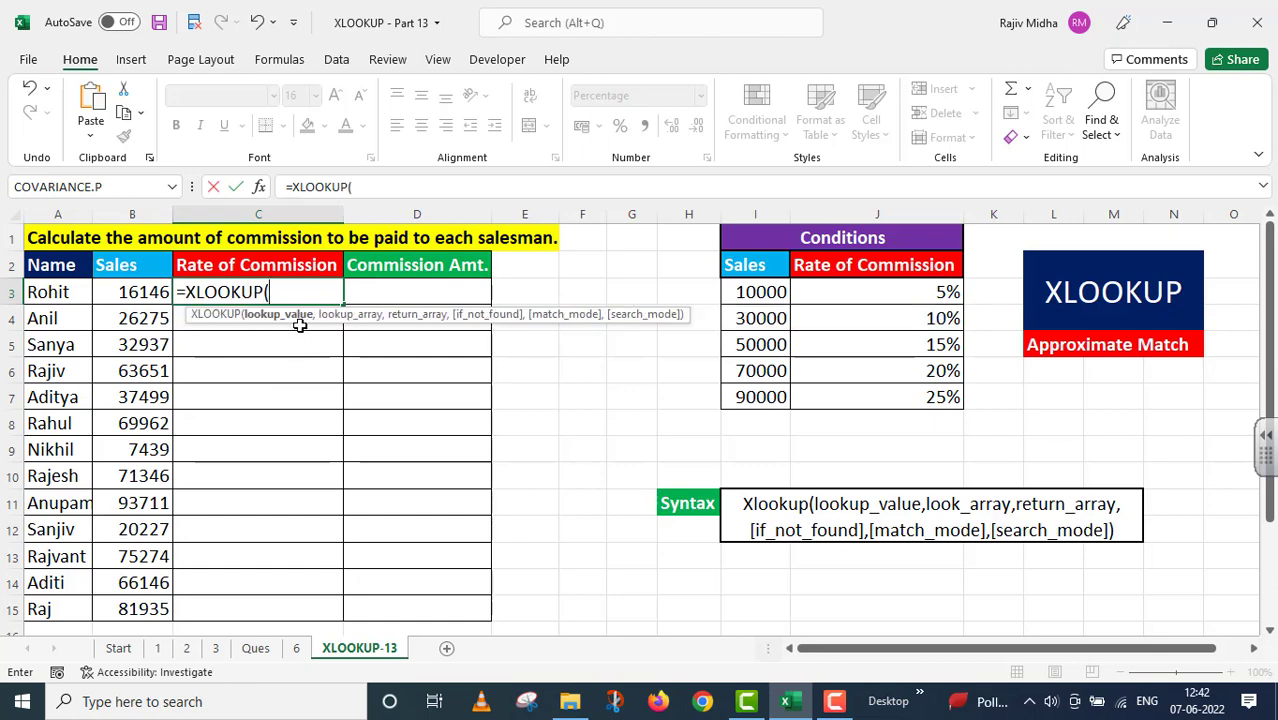
pyautogui.click(140, 291)
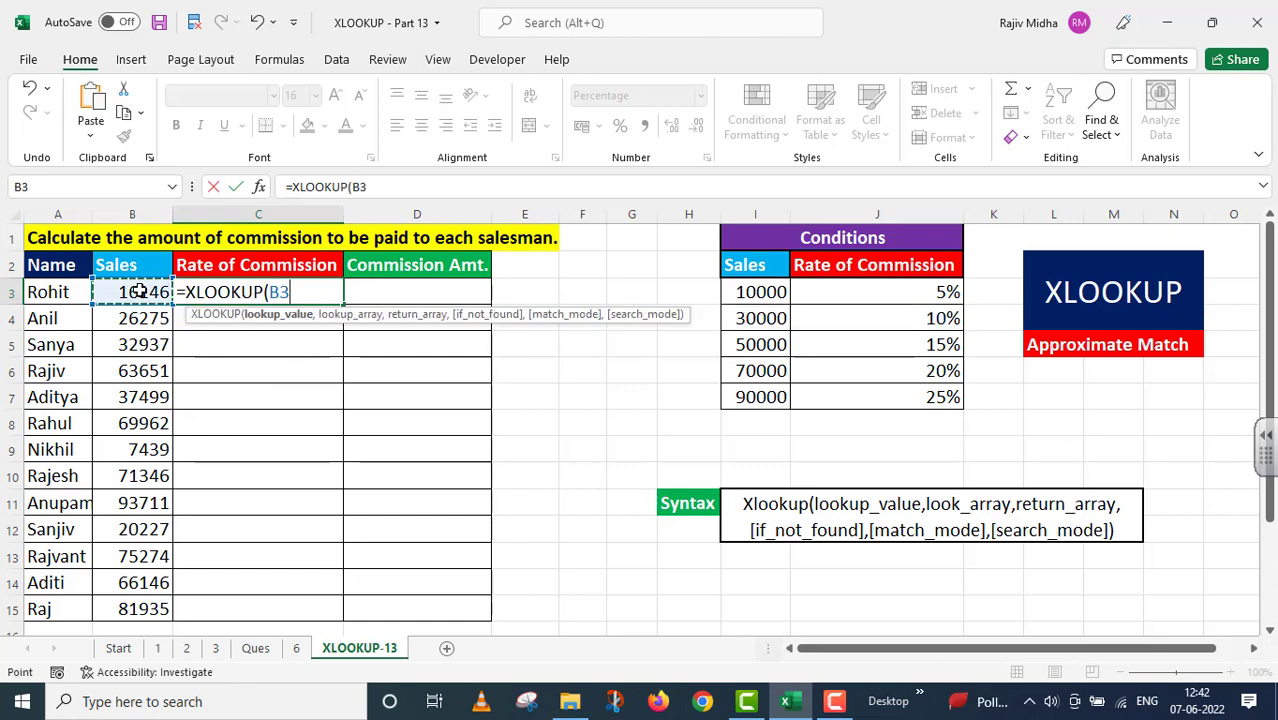
pyautogui.write(',')
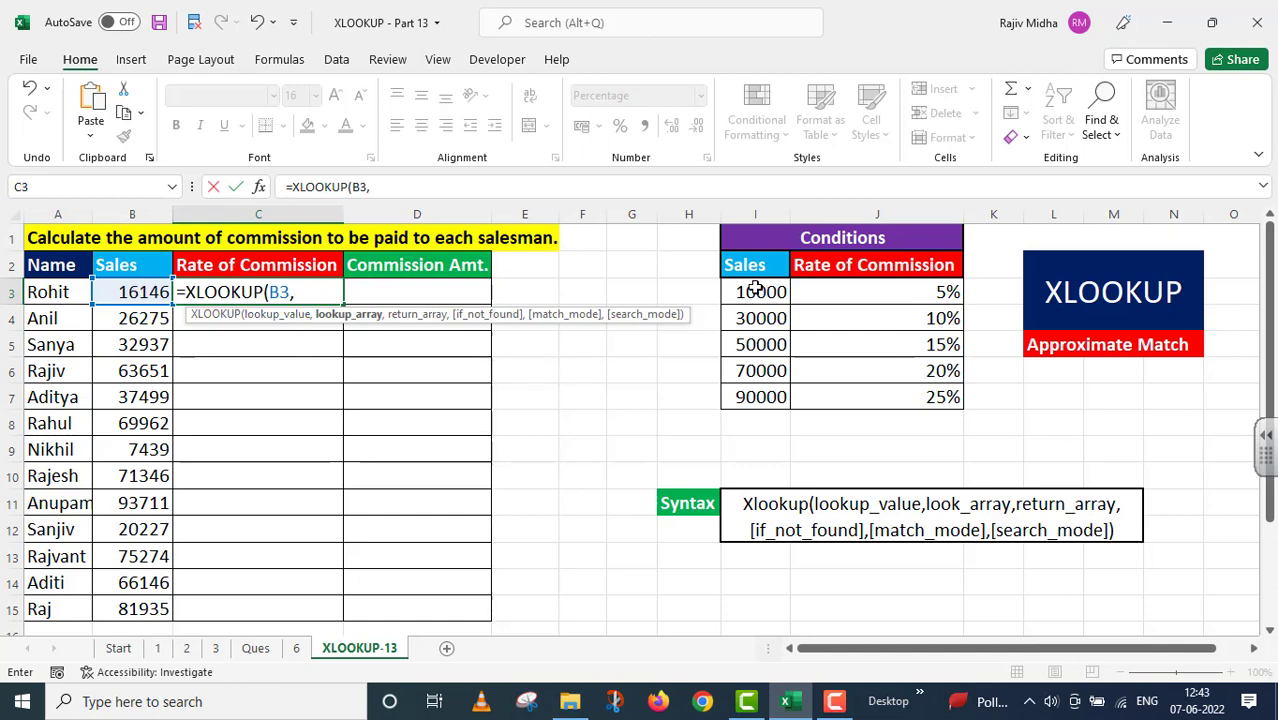
# Add the absolute ranges $I$3:$I$7 as lookup array and $J$3:$J$7 as return array to the formula.
pyautogui.moveTo(755, 290); pyautogui.dragTo(757, 393)
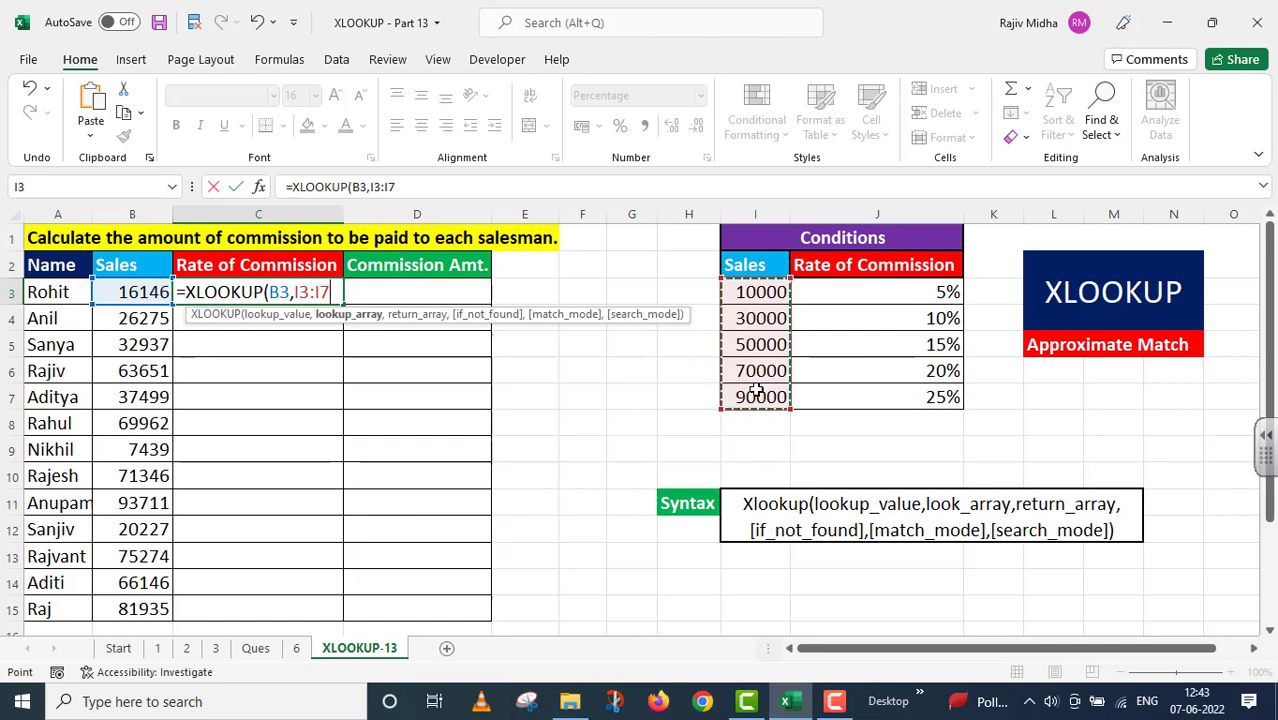
pyautogui.press('F4')
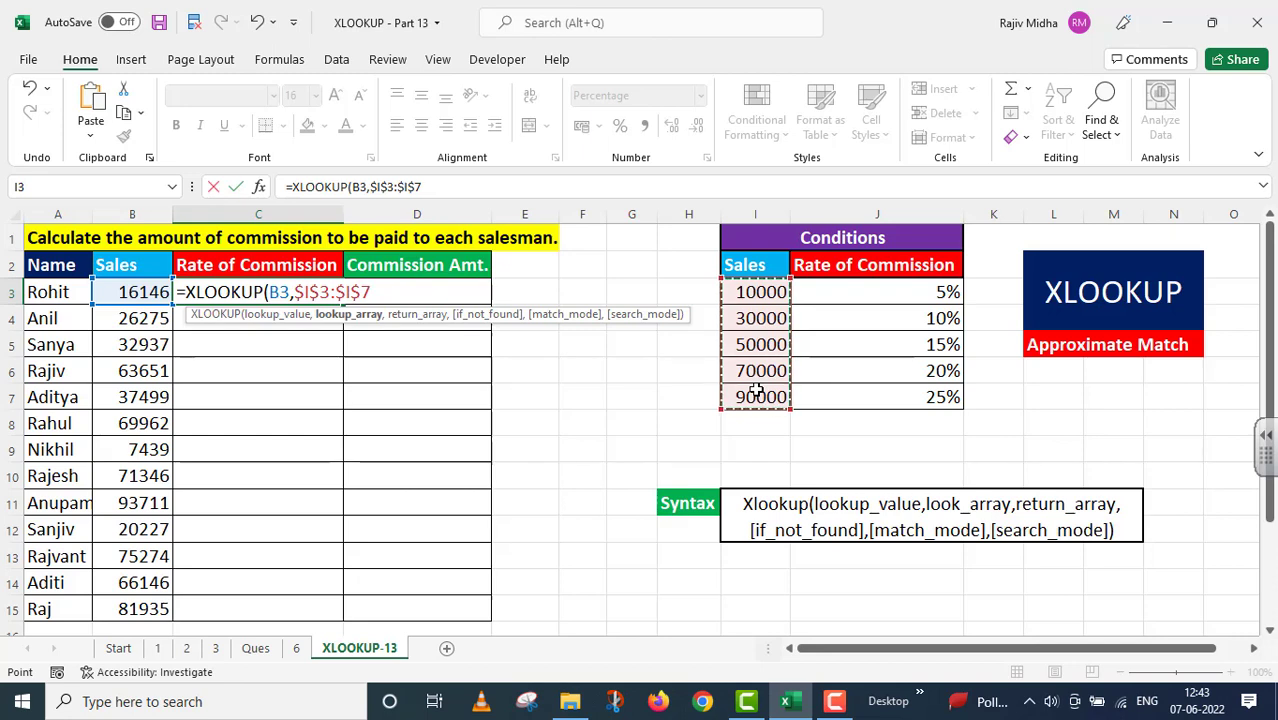
pyautogui.write(',')
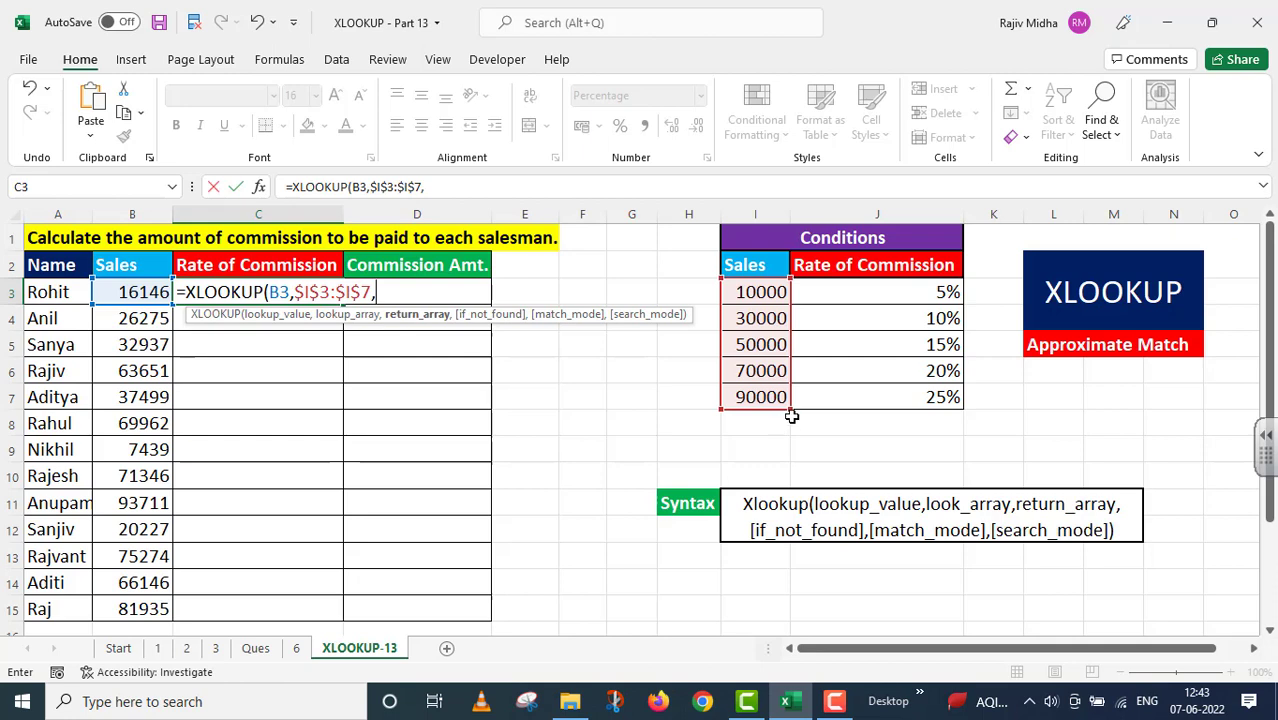
pyautogui.moveTo(903, 291); pyautogui.dragTo(906, 394)
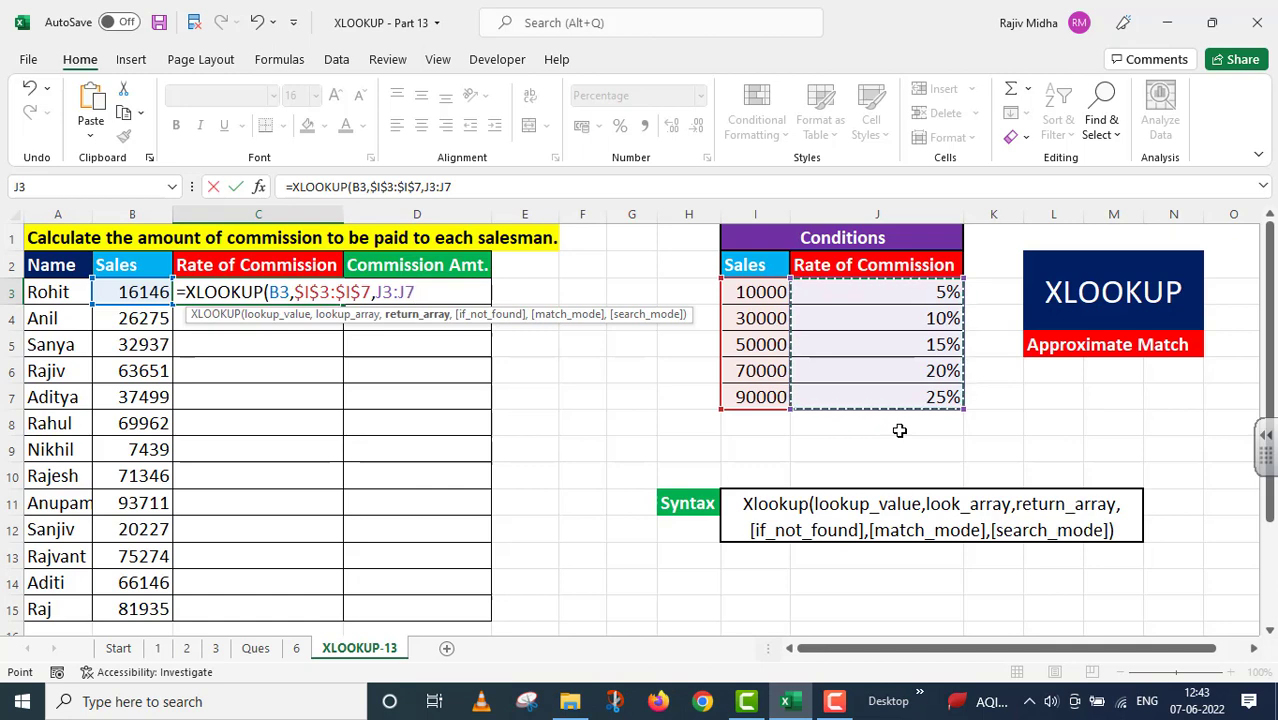
pyautogui.press('F4')
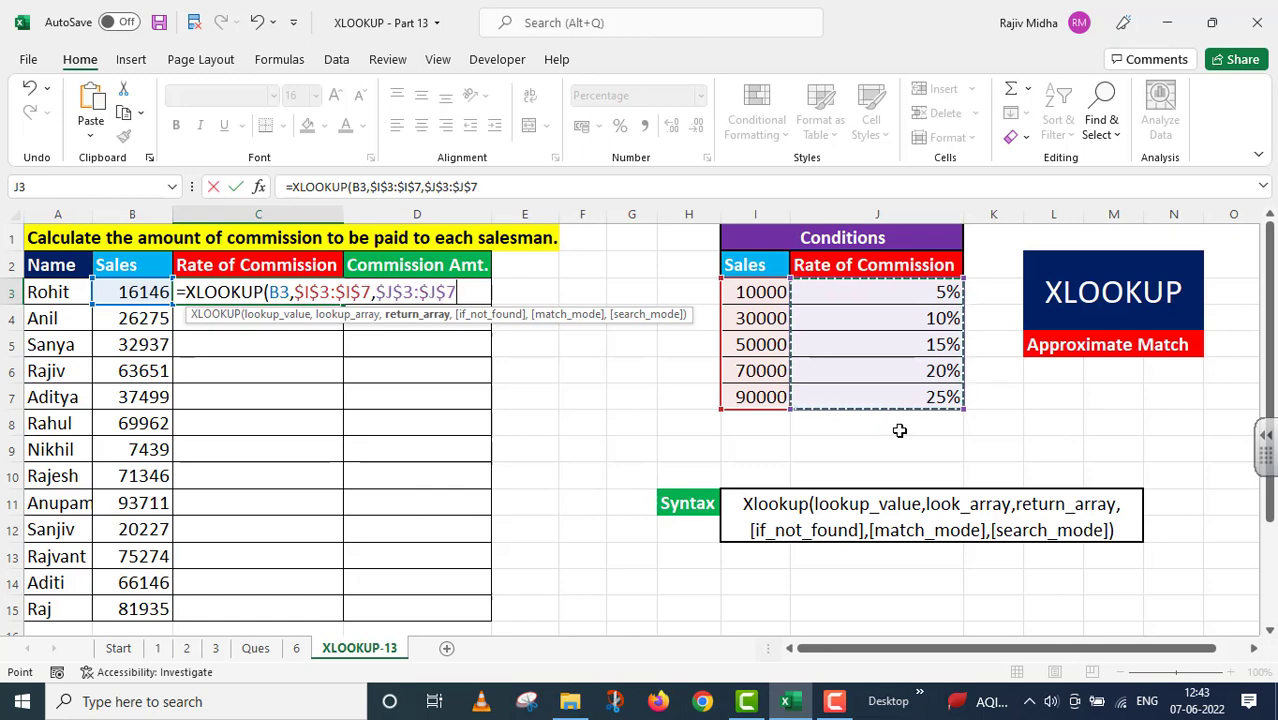
pyautogui.write(',')
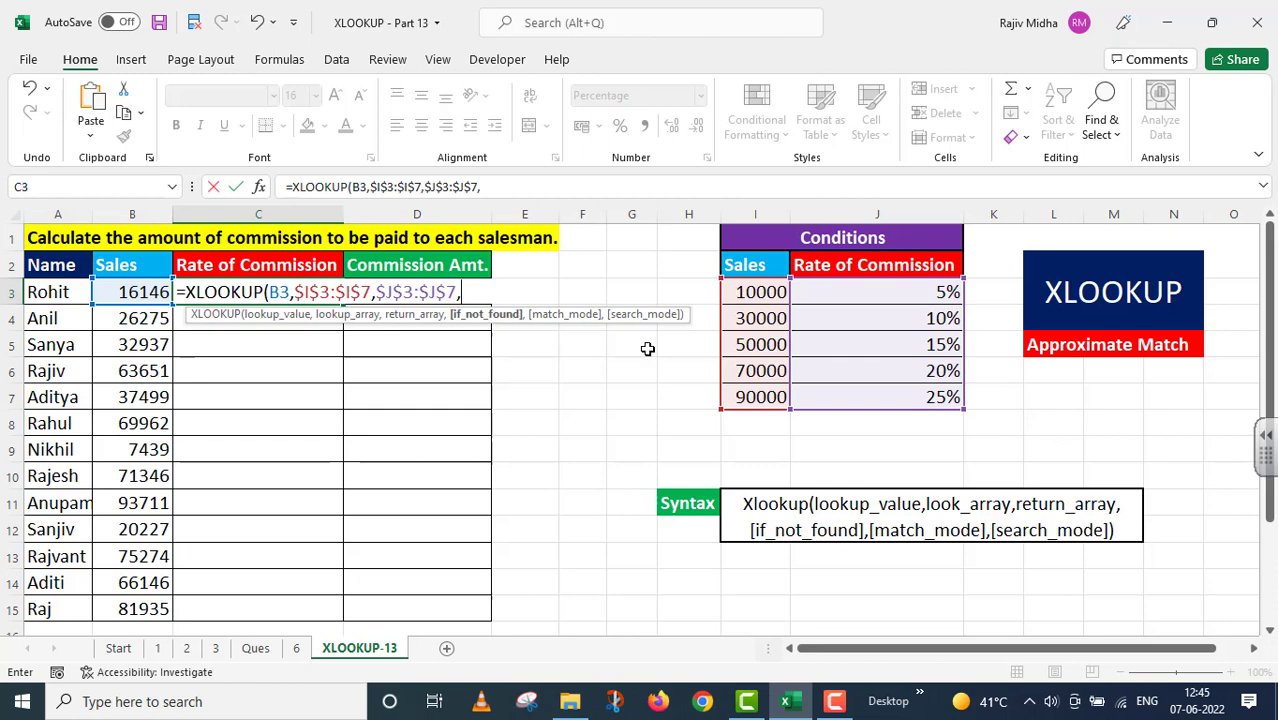
# Complete the C3 formula with 0 for if_not_found and match mode -1 (exact match or next smaller item), omitting the search mode.
pyautogui.write('0,')
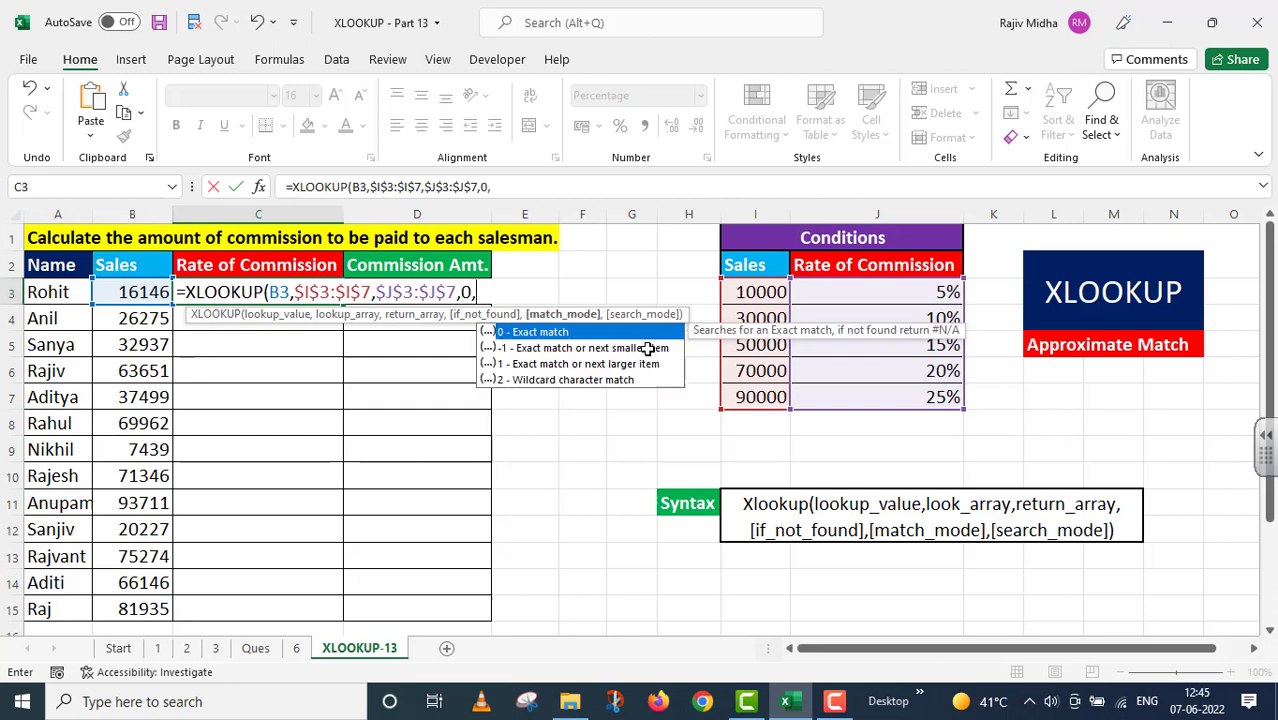
pyautogui.click(549, 350)
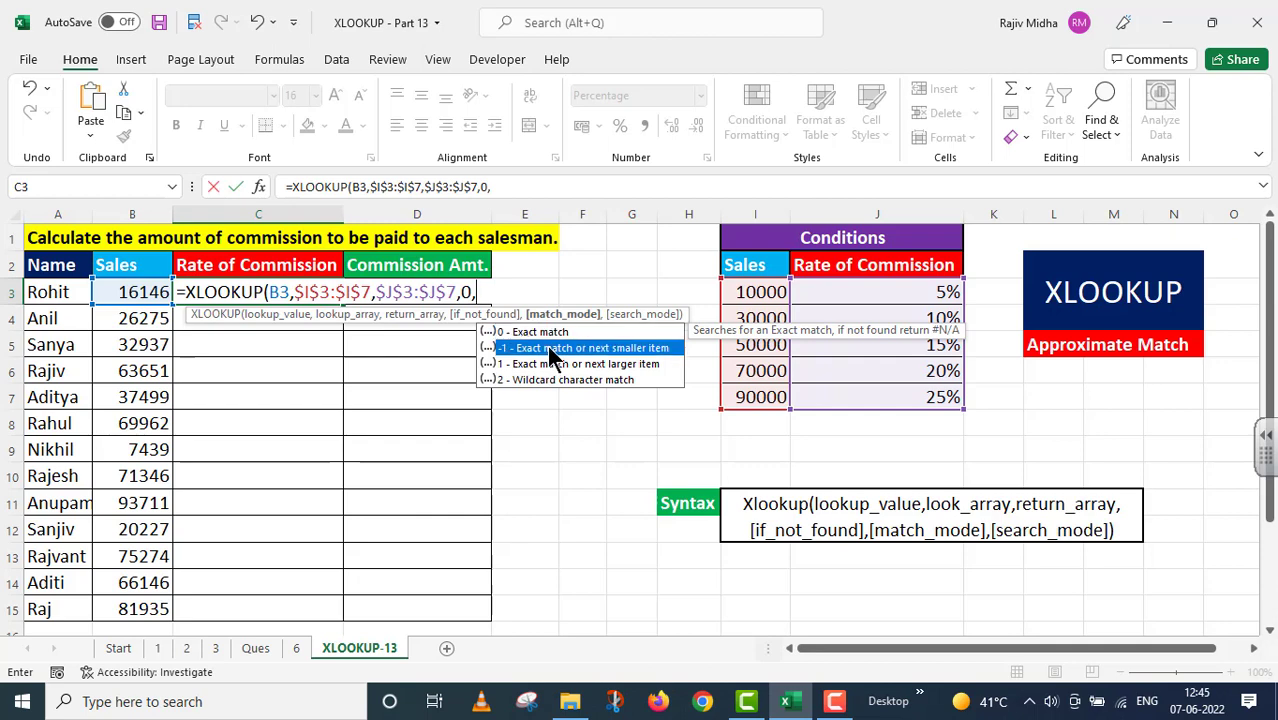
pyautogui.doubleClick(547, 348)
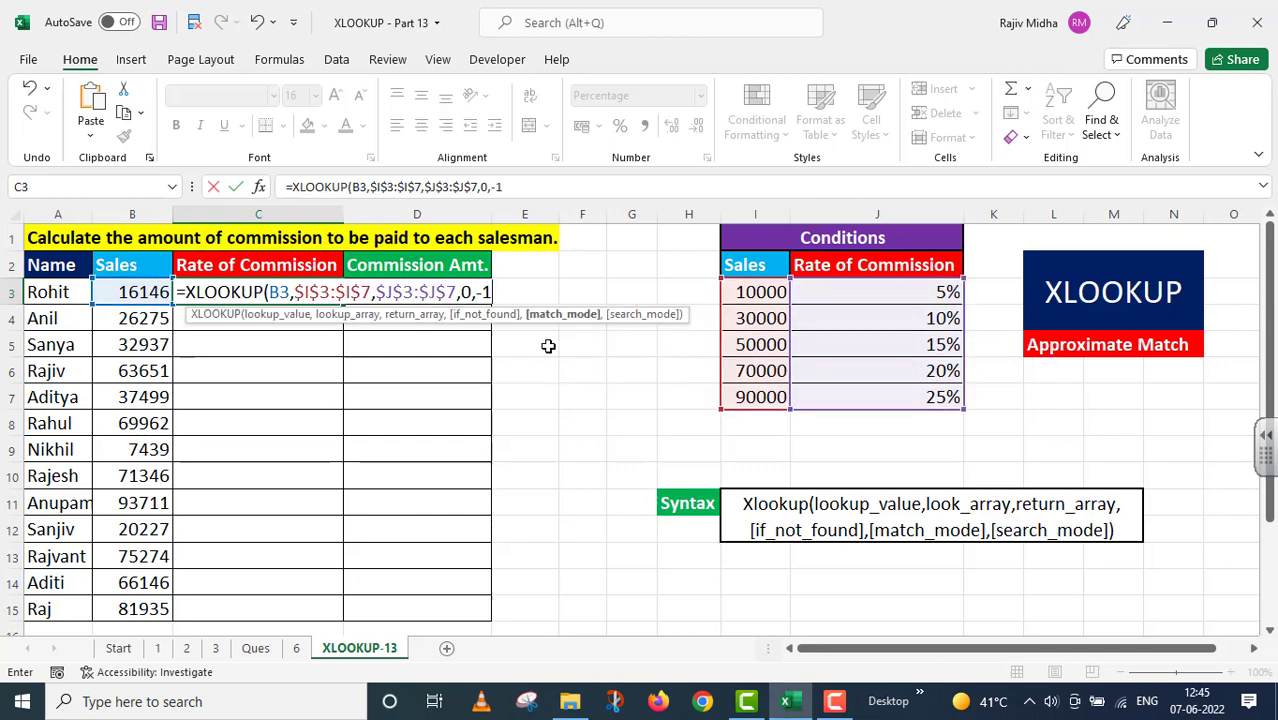
pyautogui.write(',')
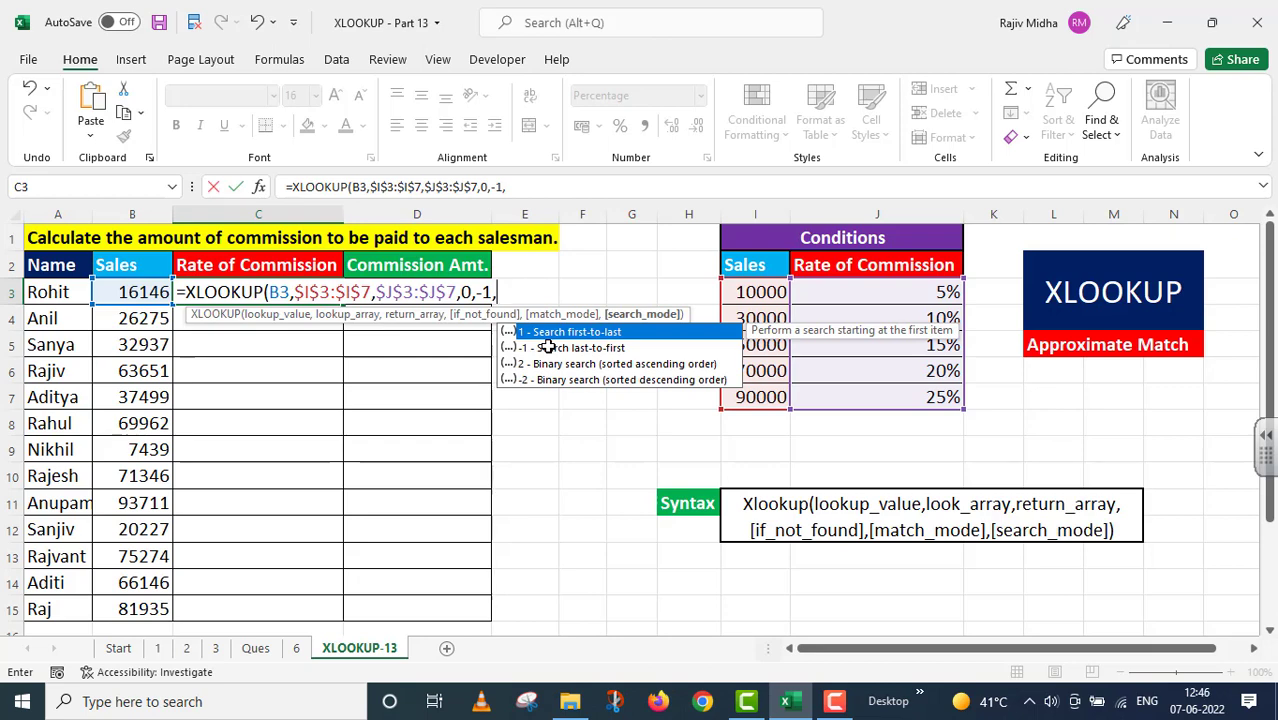
pyautogui.press('BackSpace')
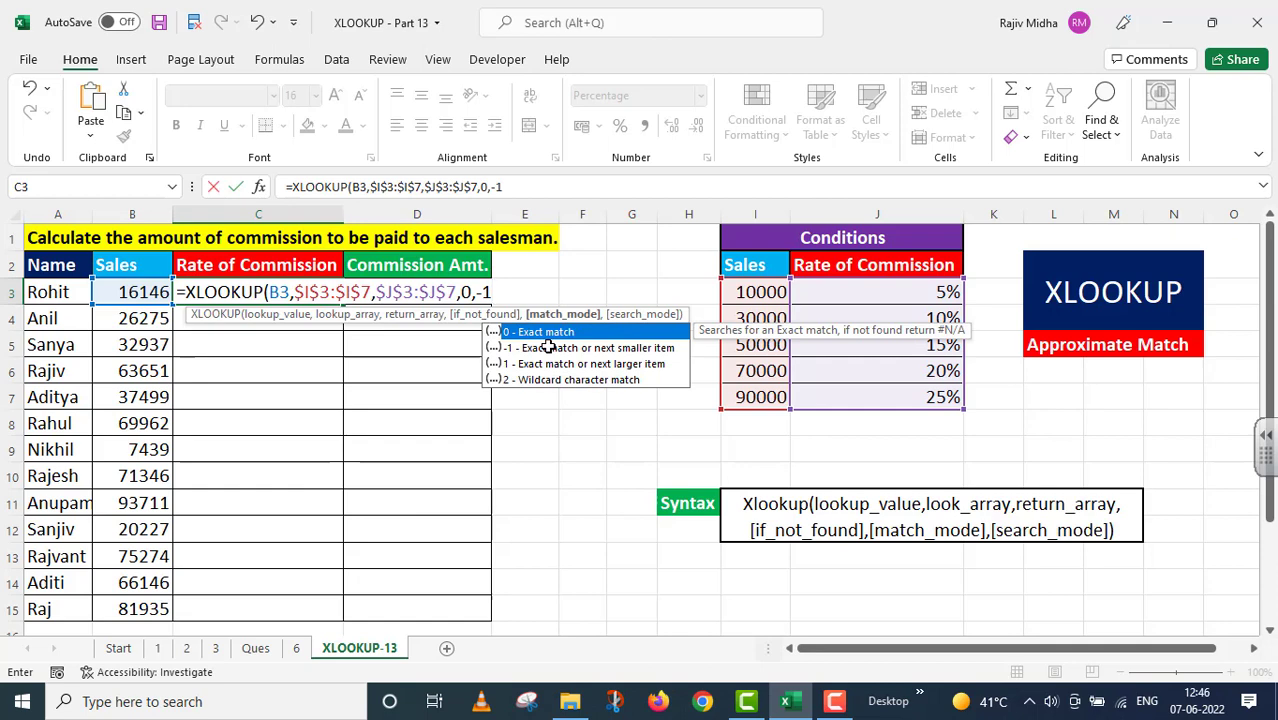
pyautogui.press('Escape')
pyautogui.write(')')
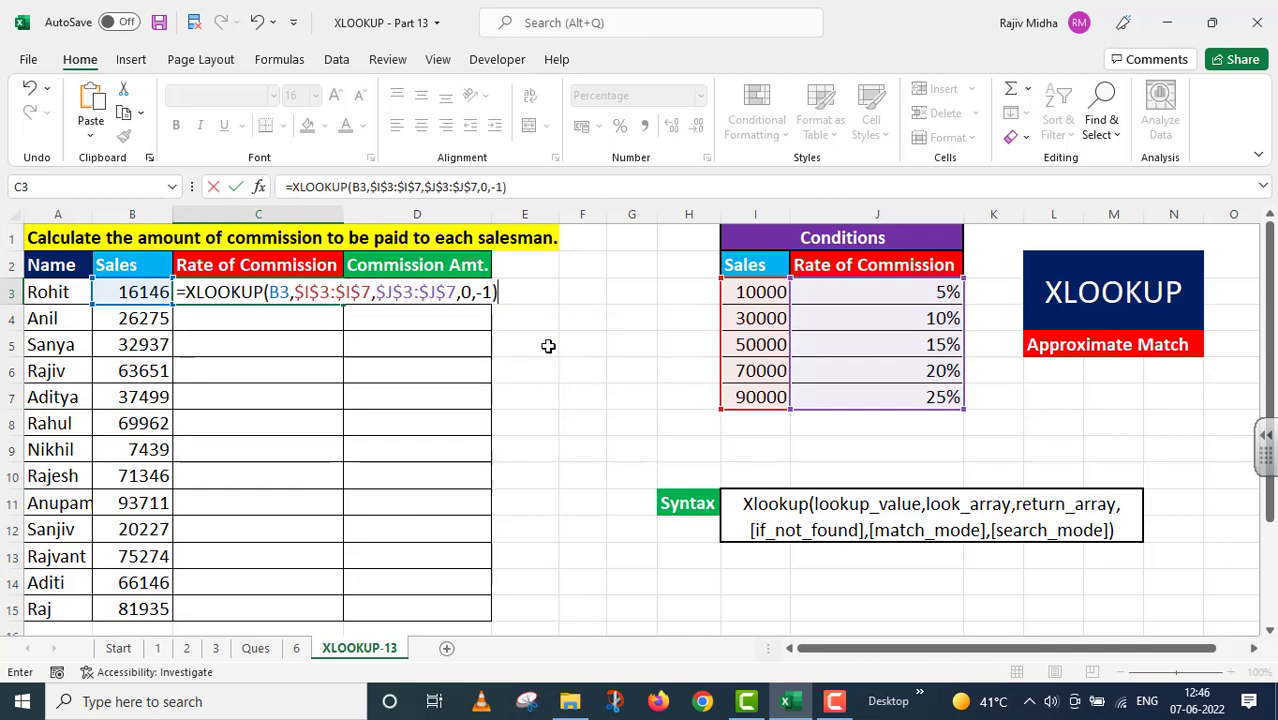
pyautogui.press('Return')
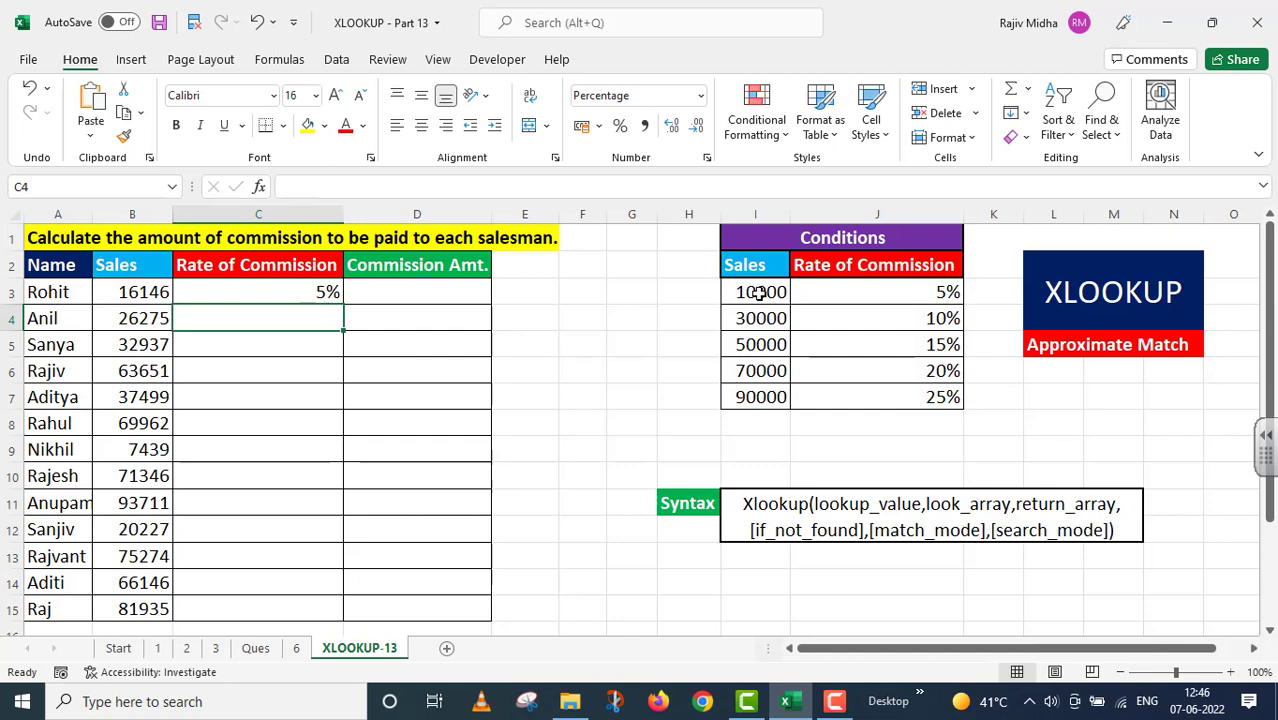
# Fill the Rate of Commission formula from C3 down to C15 and inspect the sales and rate in row 9.
pyautogui.click(283, 291)
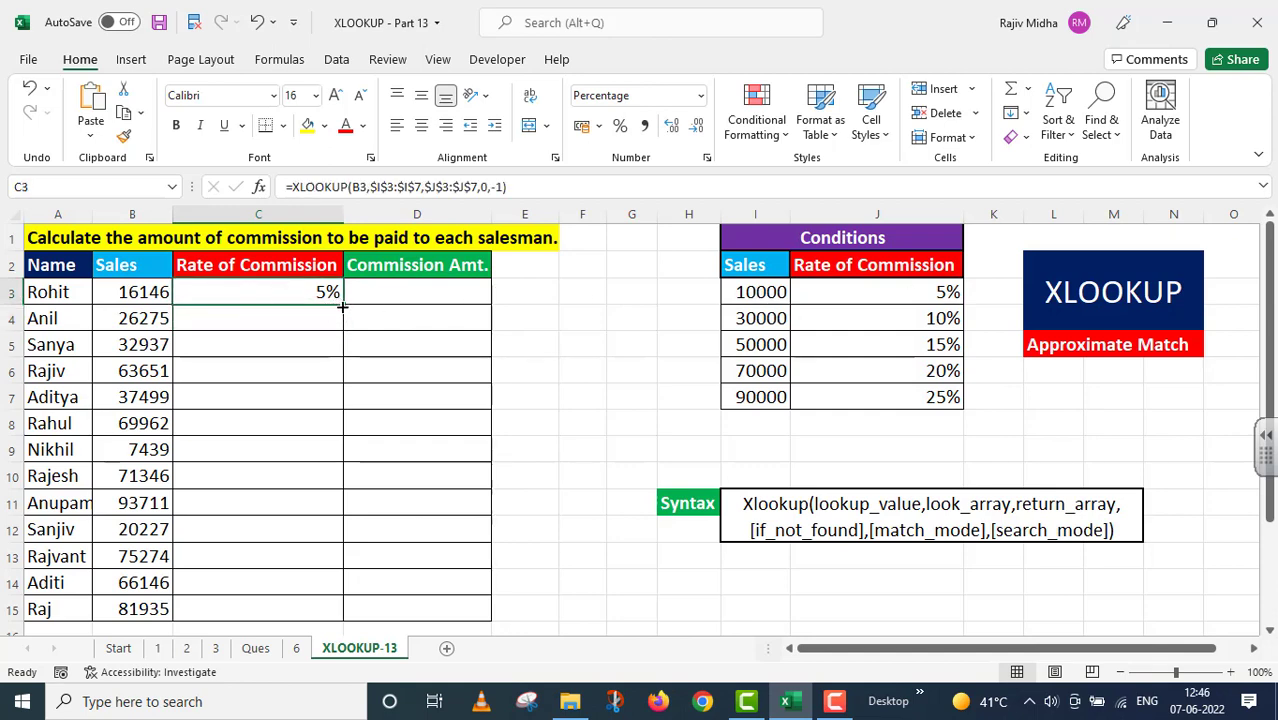
pyautogui.moveTo(341, 303); pyautogui.dragTo(340, 321)
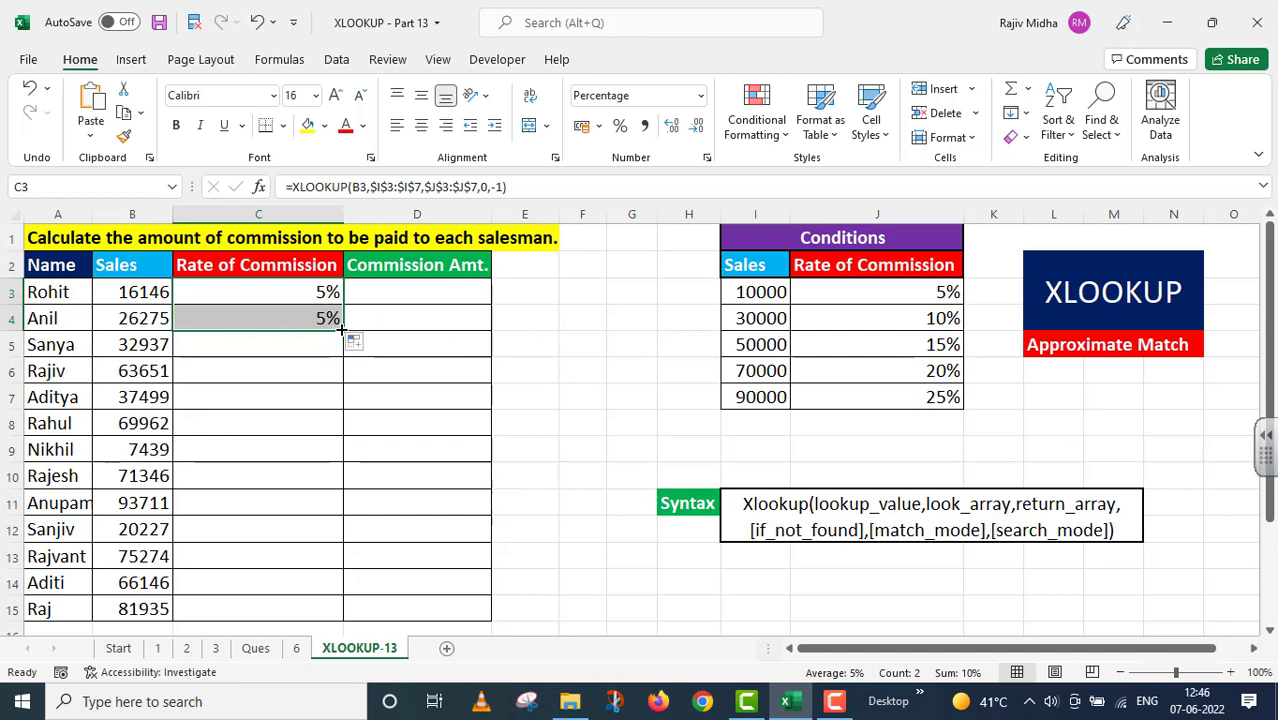
pyautogui.moveTo(341, 327); pyautogui.dragTo(333, 618)
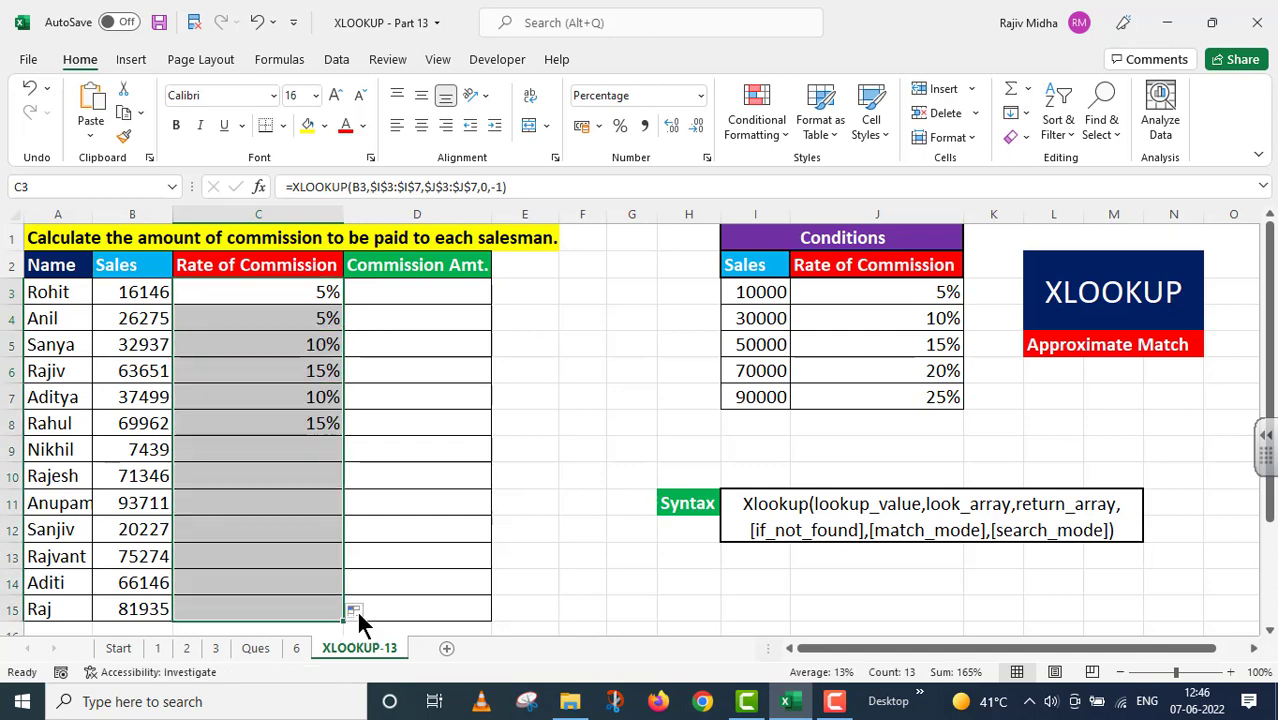
pyautogui.click(141, 455)
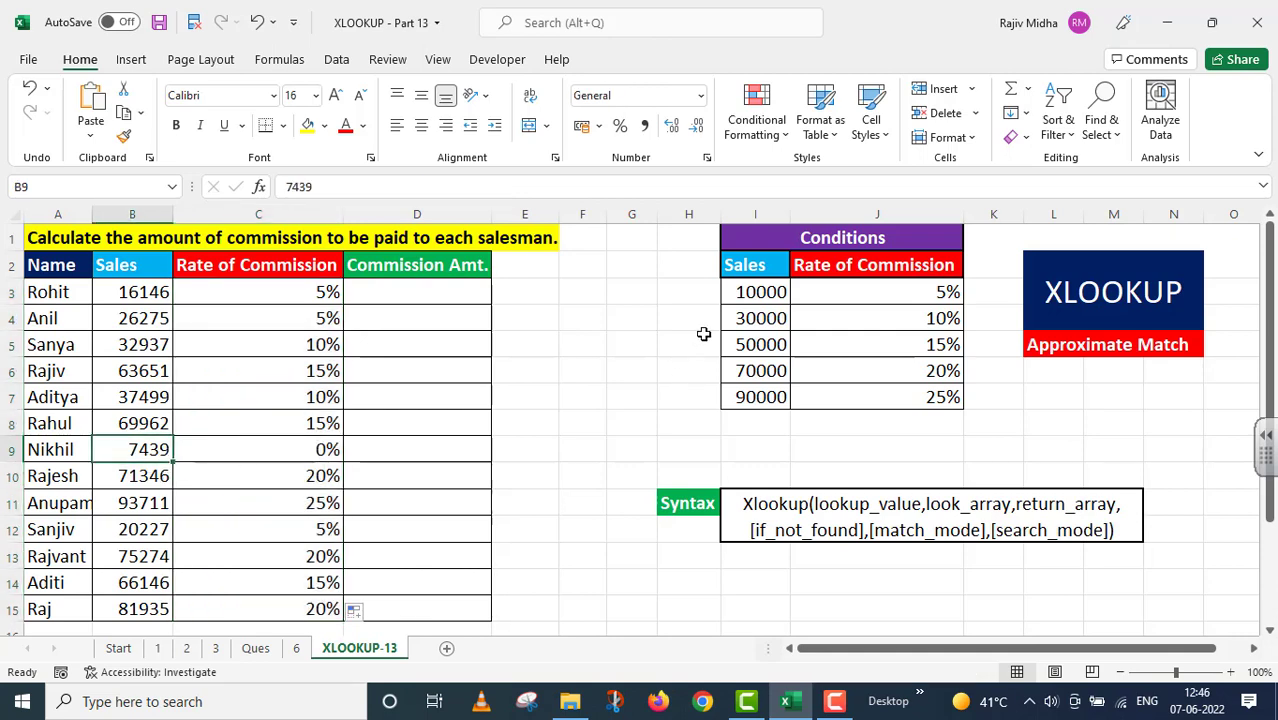
pyautogui.click(288, 449)
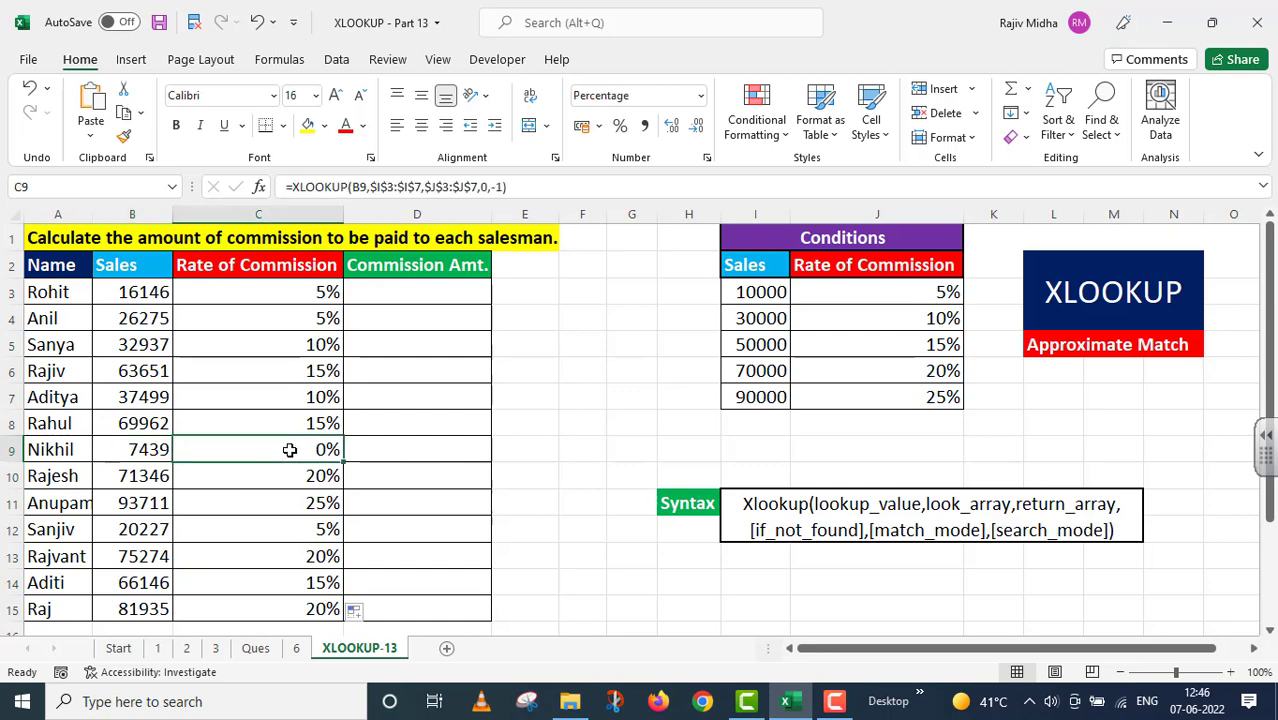
# Calculate the commission amount in D3 with =B3*C3 and fill the formula down to D15.
pyautogui.click(375, 290)
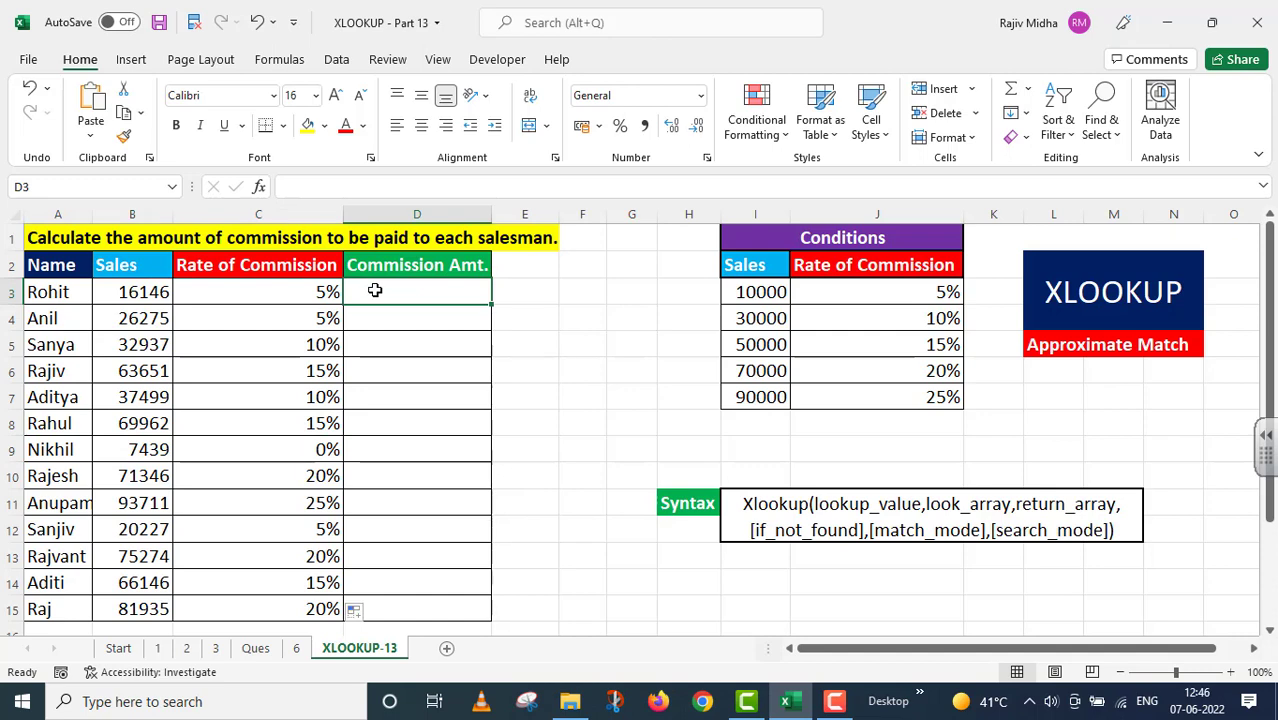
pyautogui.write('=')
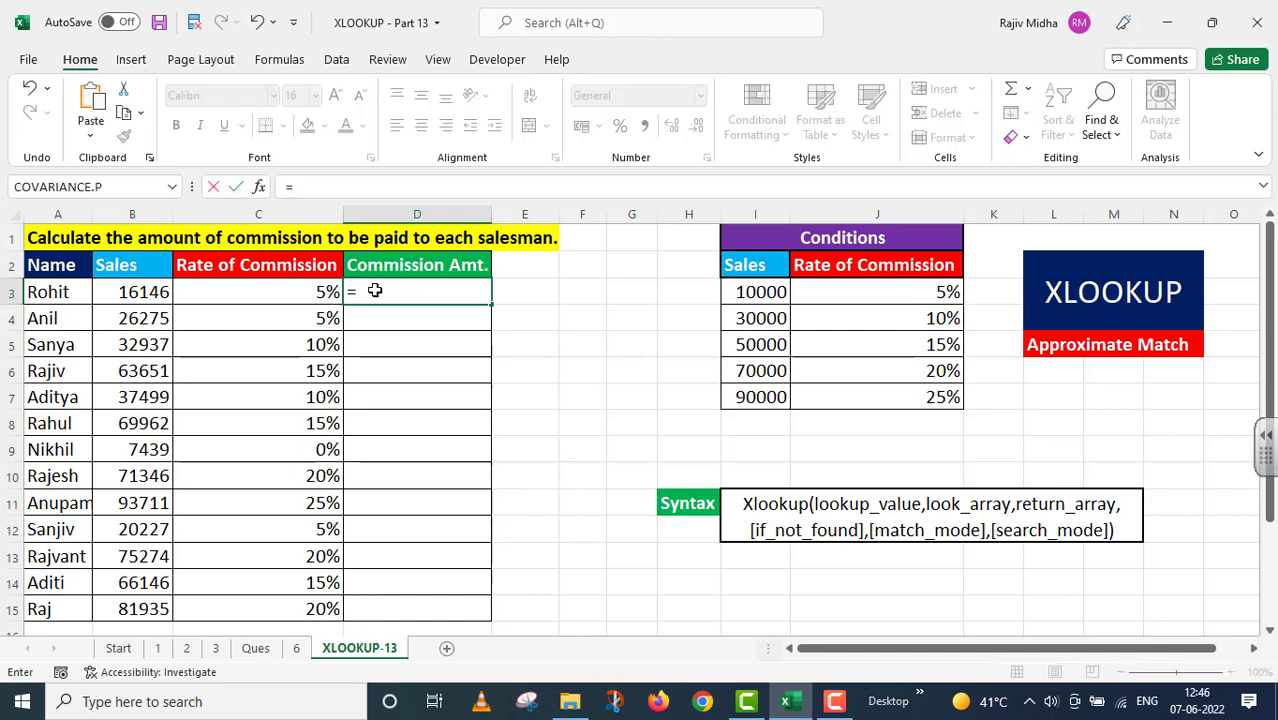
pyautogui.click(131, 292)
pyautogui.write('*')
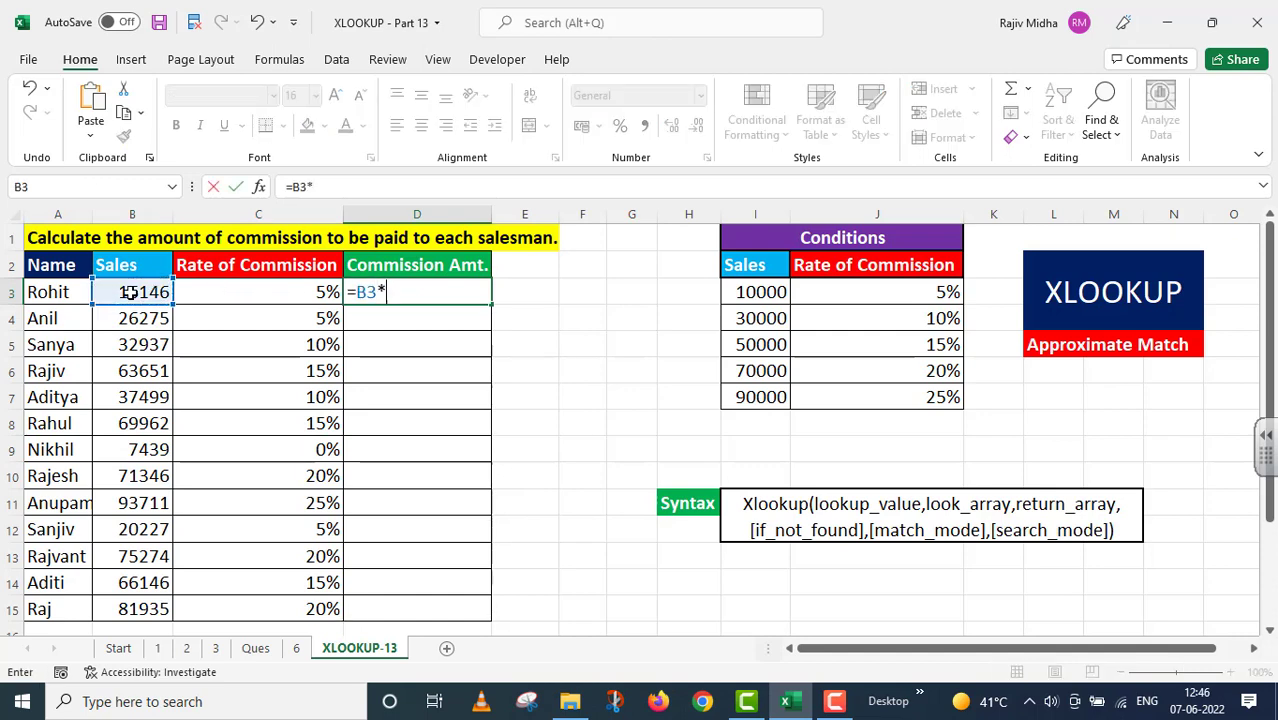
pyautogui.click(240, 293)
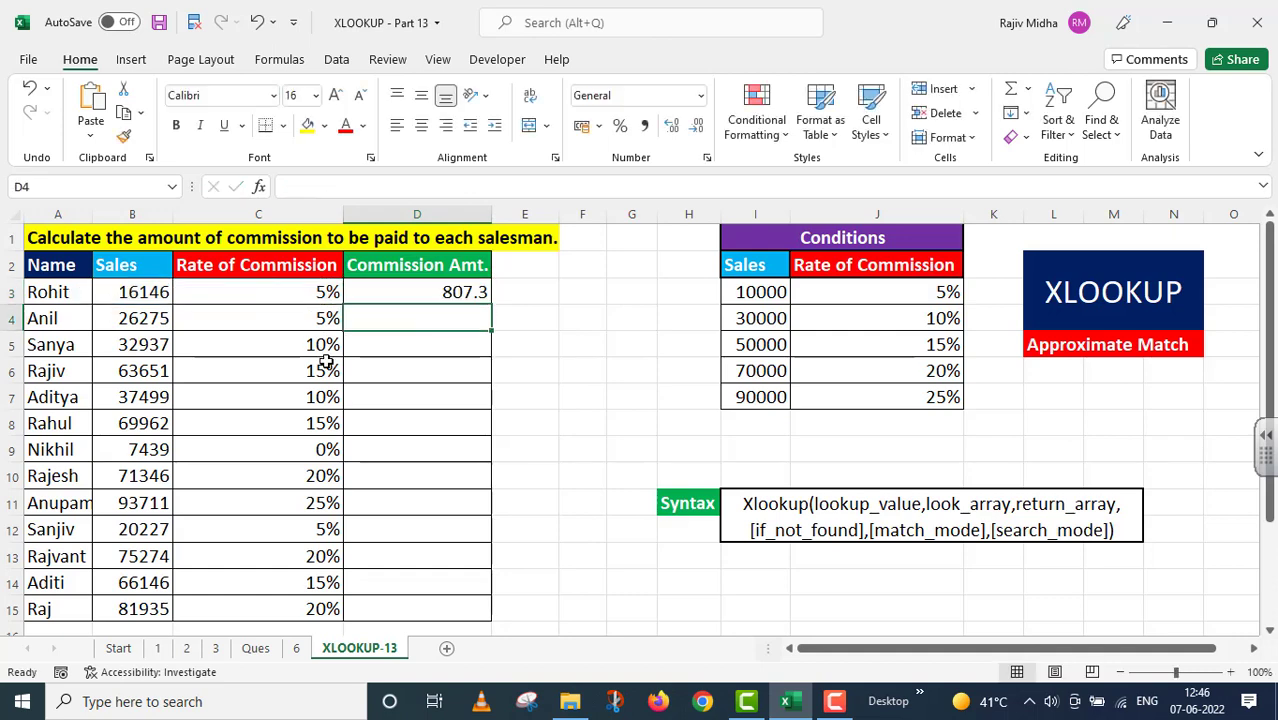
pyautogui.click(450, 292)
pyautogui.doubleClick(491, 304)
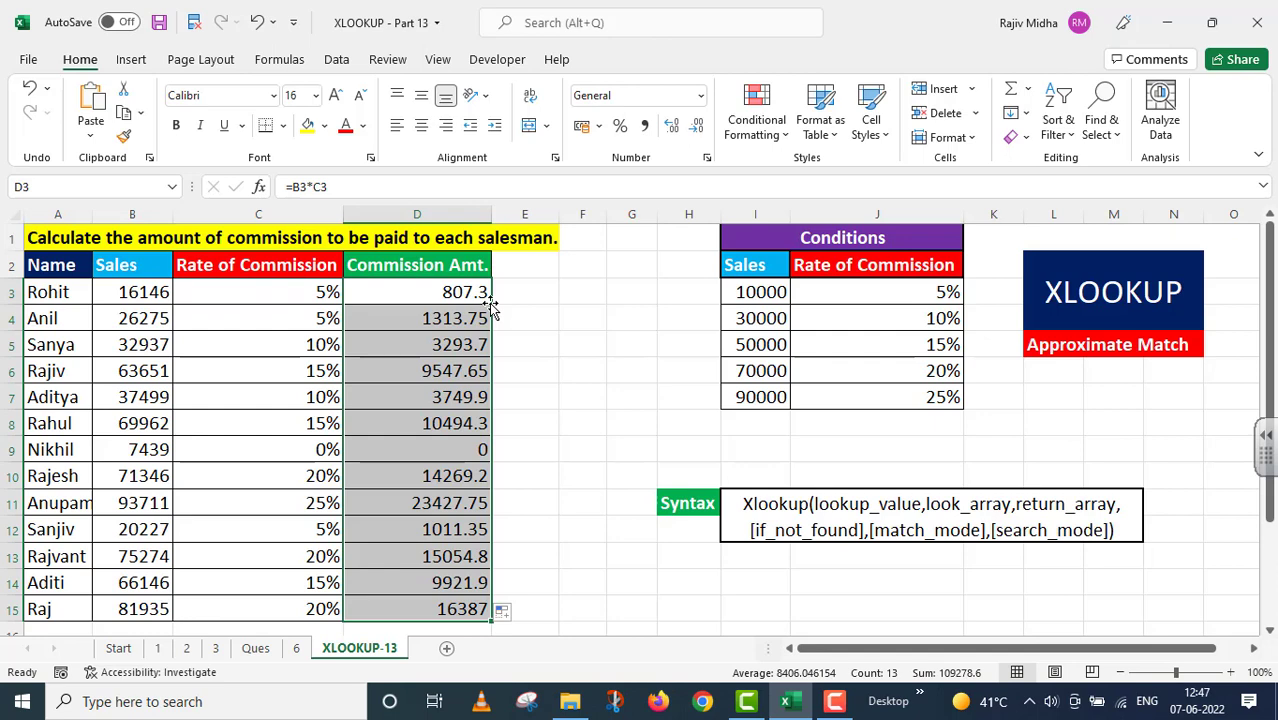
# Copy the XLOOKUP formula text from C3 into I10 above the syntax box, prefixed with an apostrophe so it displays as text.
pyautogui.click(280, 292)
pyautogui.moveTo(540, 187); pyautogui.dragTo(286, 187)
pyautogui.hotkey('ctrl', 'c')
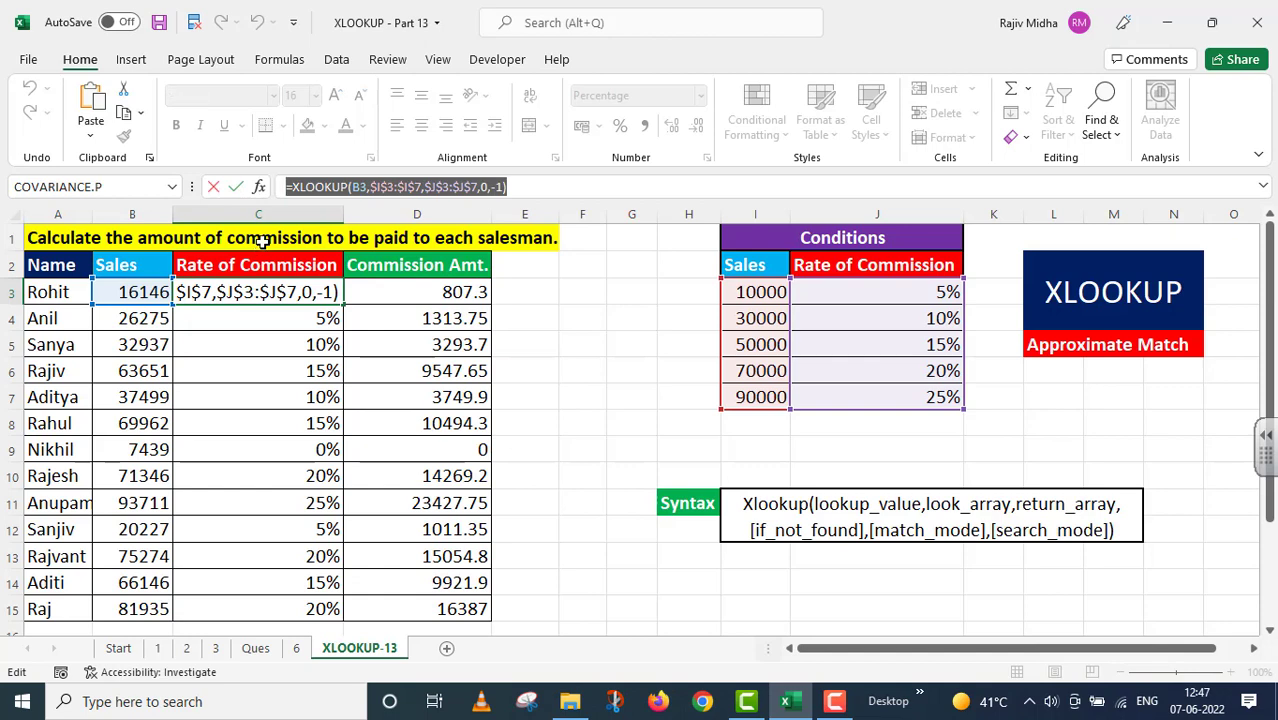
pyautogui.press('Return')
pyautogui.click(753, 476)
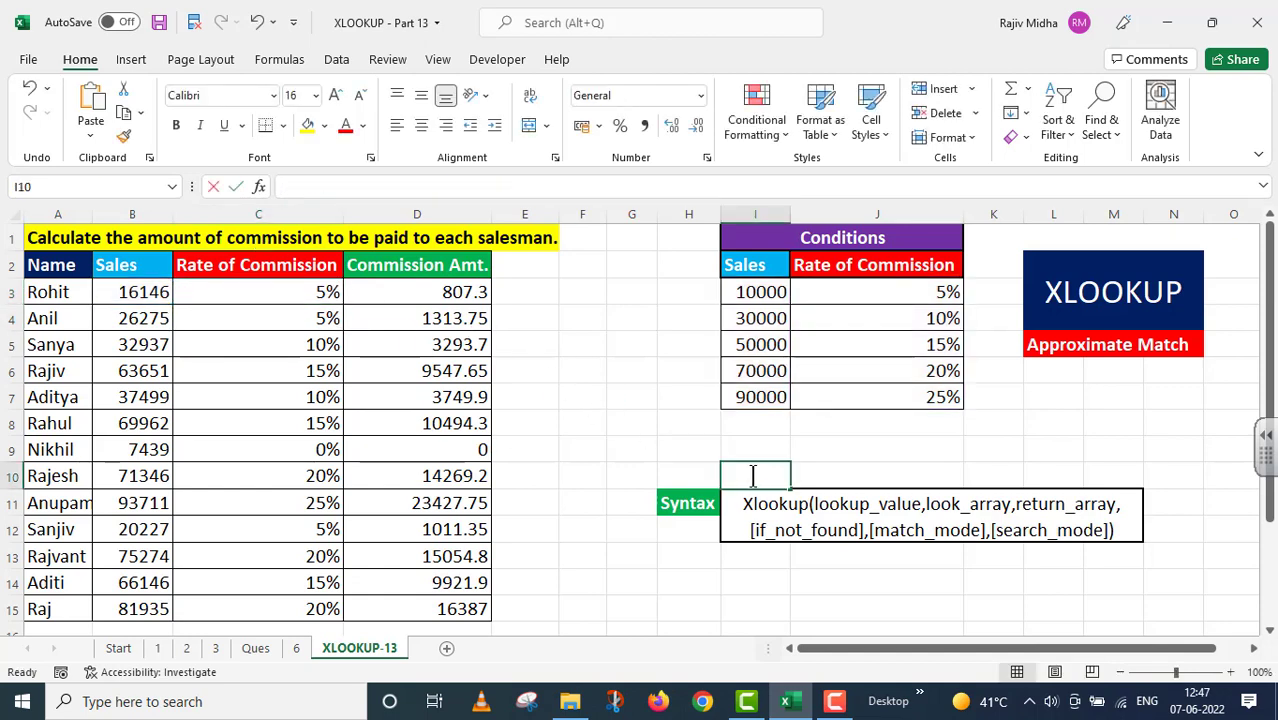
pyautogui.doubleClick(753, 476)
pyautogui.hotkey('ctrl', 'v')
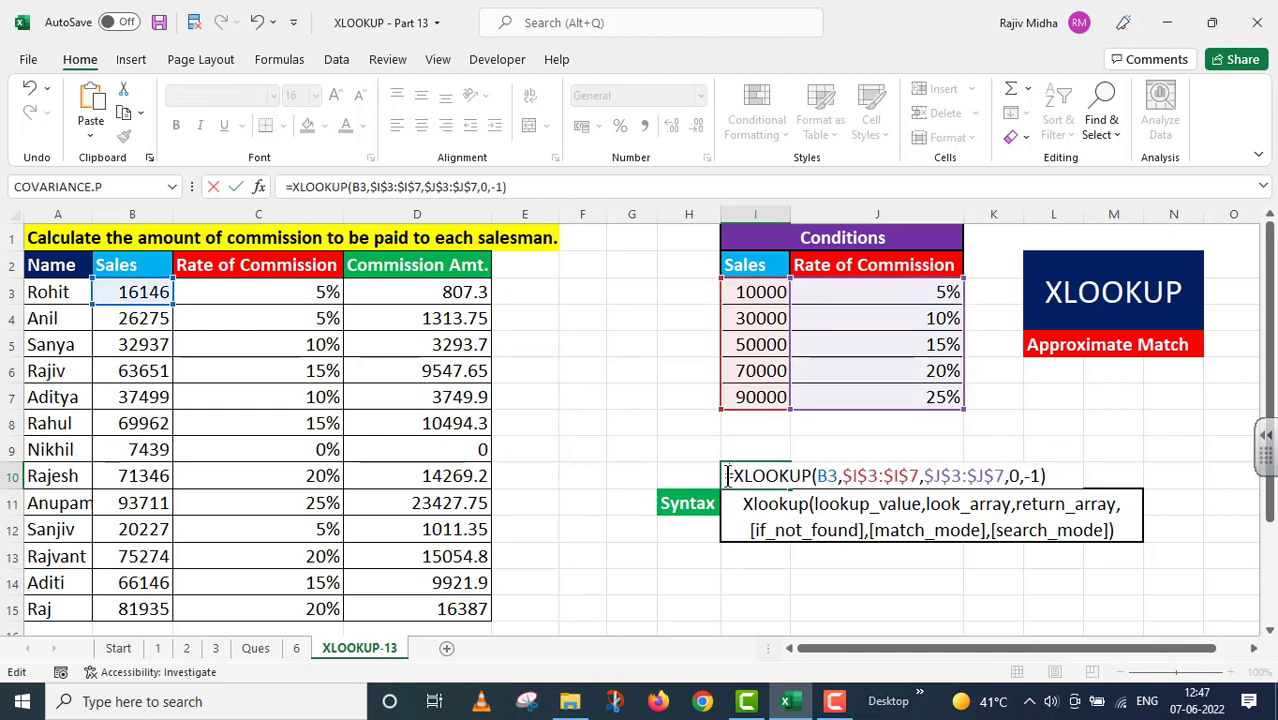
pyautogui.click(727, 476)
pyautogui.write("'")
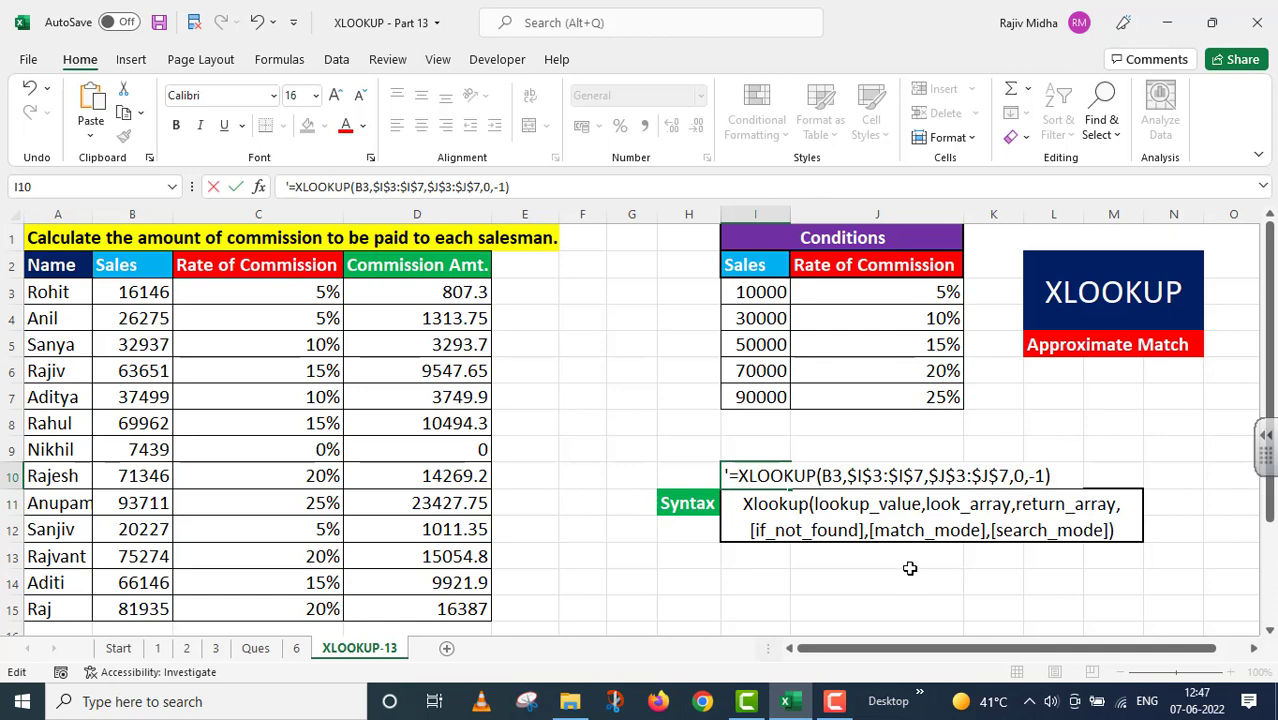
pyautogui.press('Return')
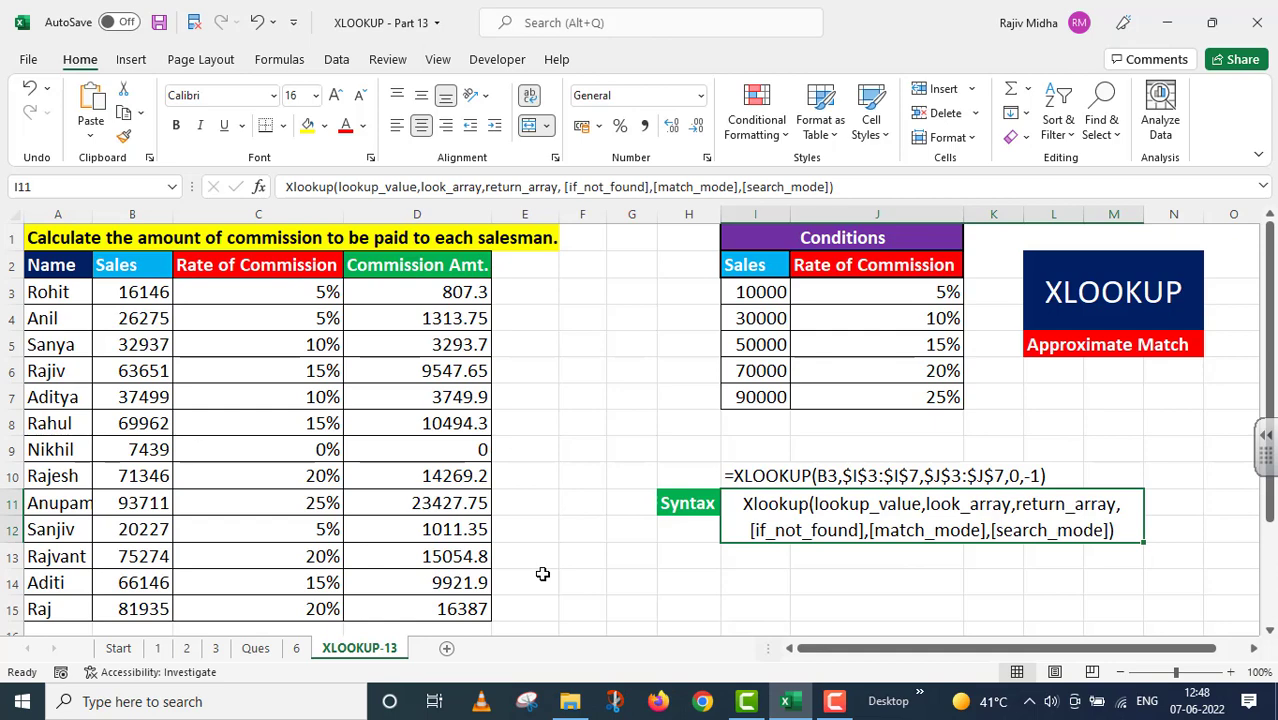